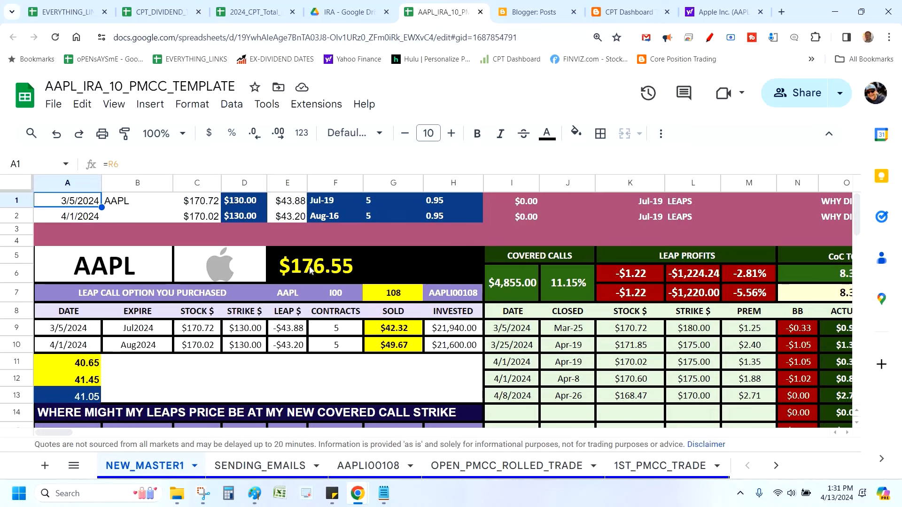
Step: Select the AAPL stock price cell and annotate the LEAP purchase table in red pen, boxing the CONTRACTS column
click(281, 278)
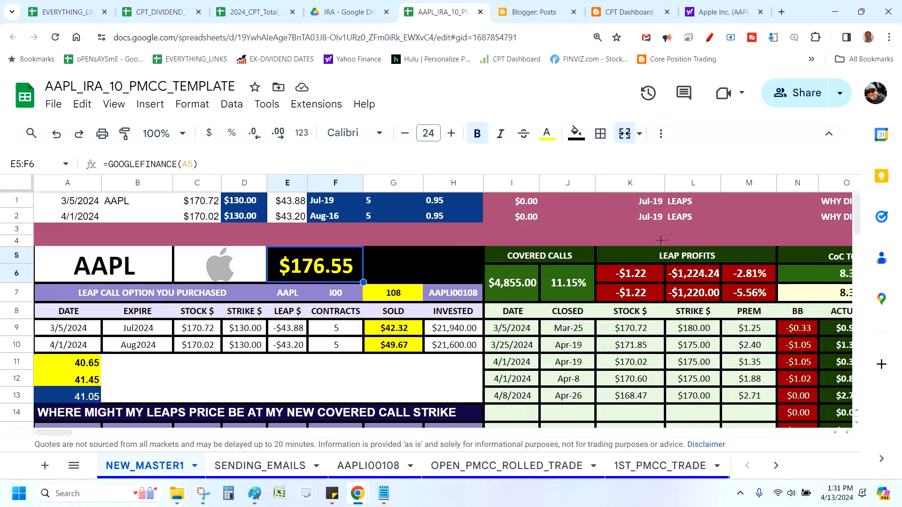
click(710, 37)
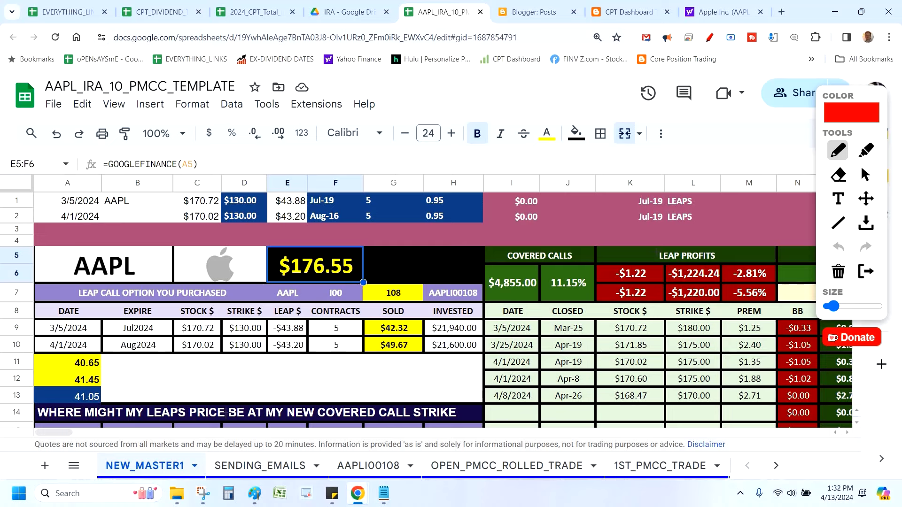
drag(184, 445, 200, 368)
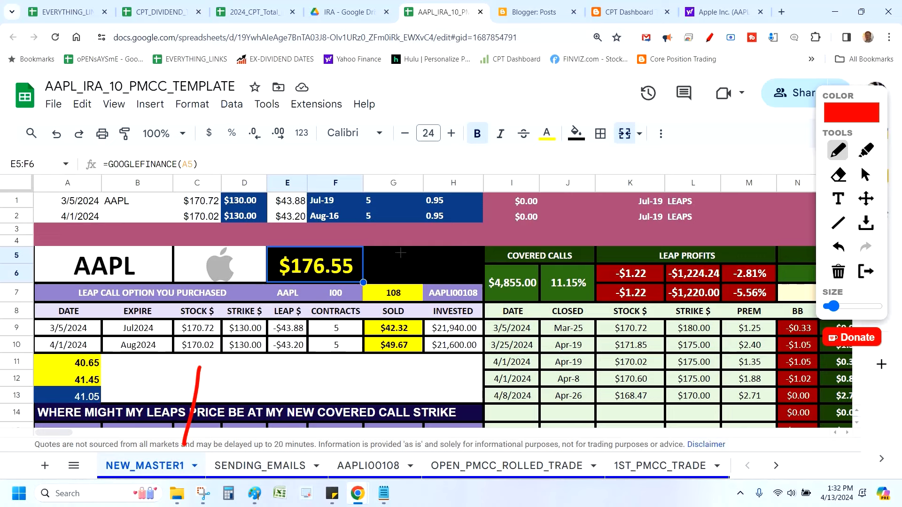
drag(338, 325, 400, 252)
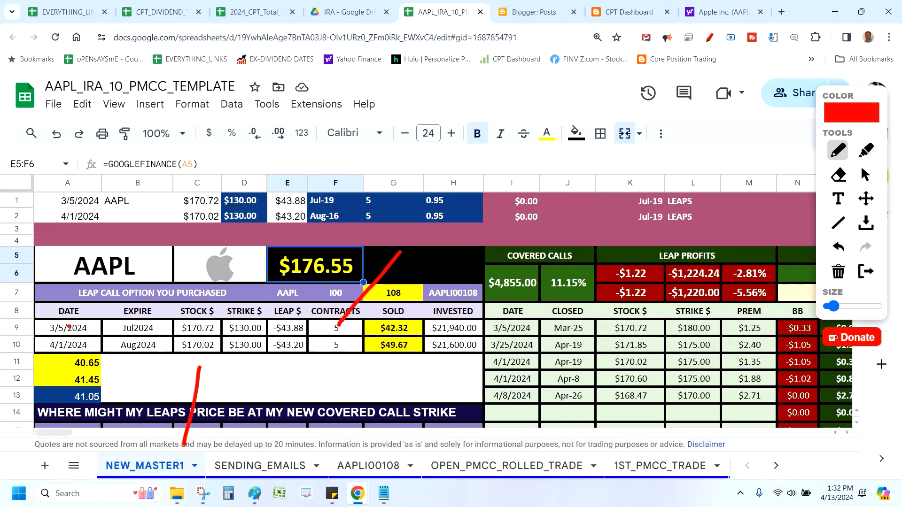
mouse_move(145, 234)
mouse_down()
mouse_move(69, 325)
mouse_move(57, 380)
mouse_up()
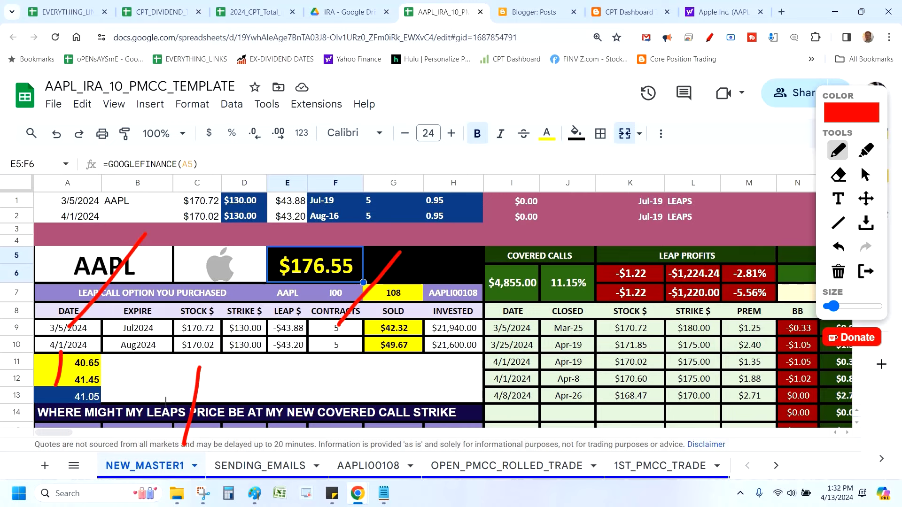
mouse_move(312, 303)
mouse_down()
mouse_move(314, 350)
mouse_move(355, 364)
mouse_move(352, 309)
mouse_move(271, 301)
mouse_up()
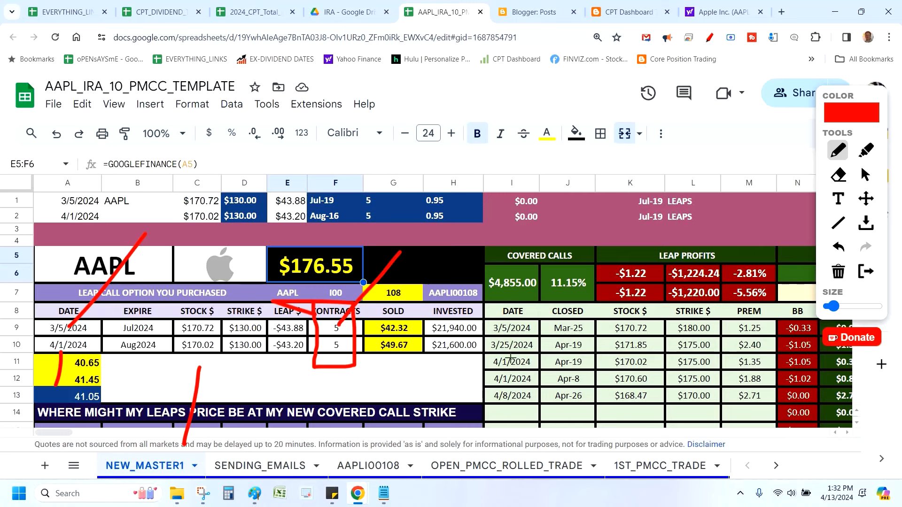
Step: Exit the drawing tool, removing the red marks, and reduce the page zoom by two levels
click(711, 39)
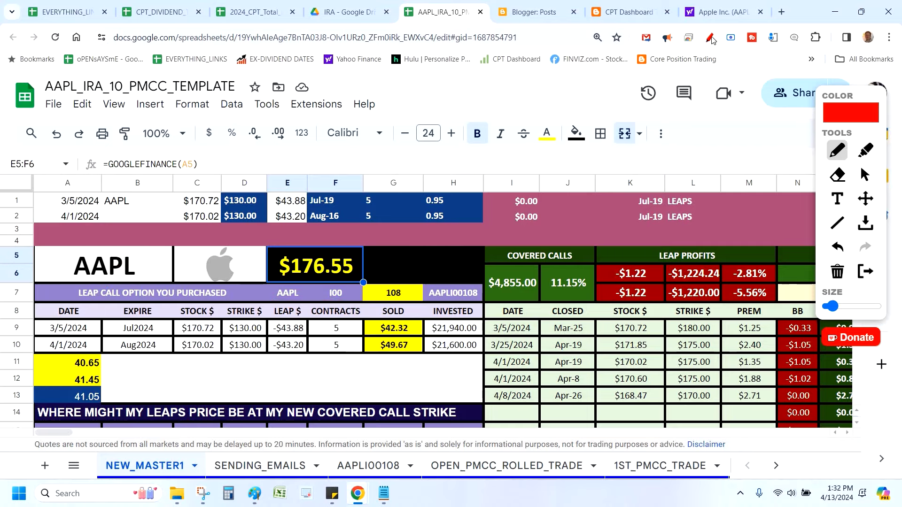
click(865, 271)
key(alt+f)
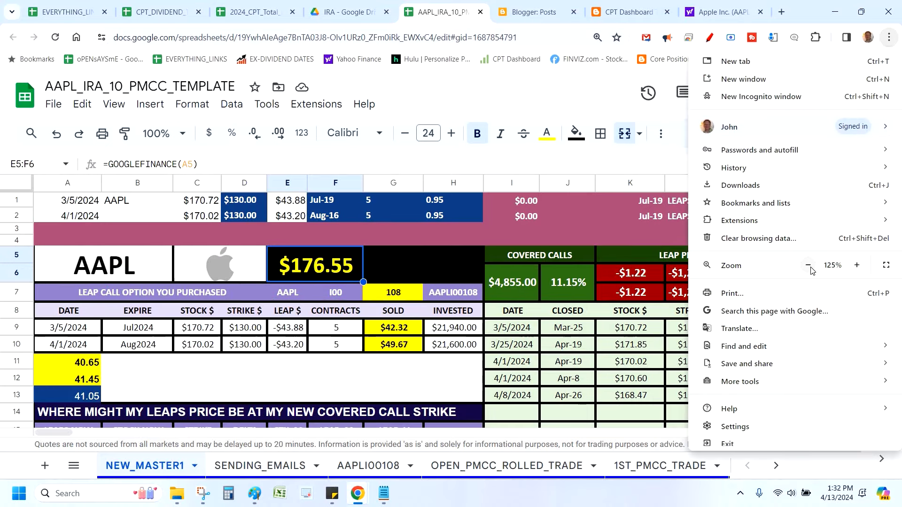
click(808, 265)
click(808, 265)
click(572, 328)
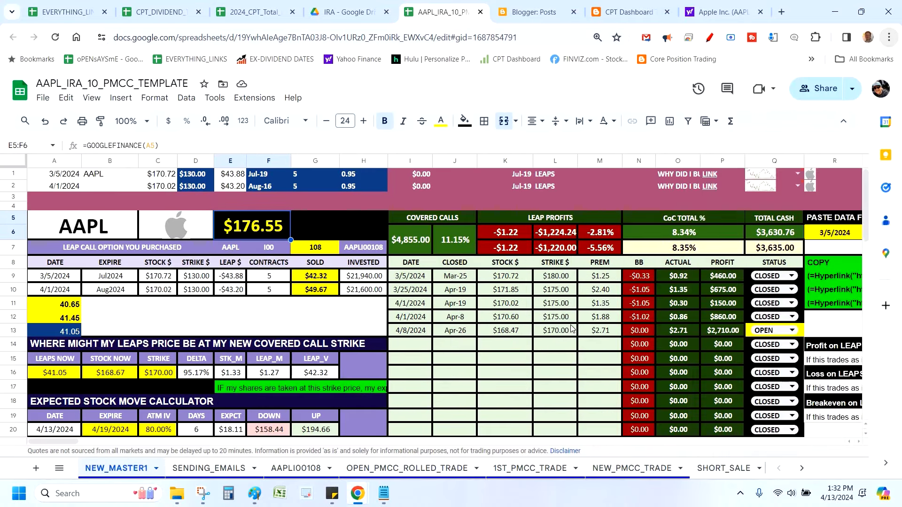
Step: Mark the date, stock price, strike, premium, expiration and CLOSED columns in red pen below the last posted AAPL trade in row 36
scroll(571, 324, down, 8)
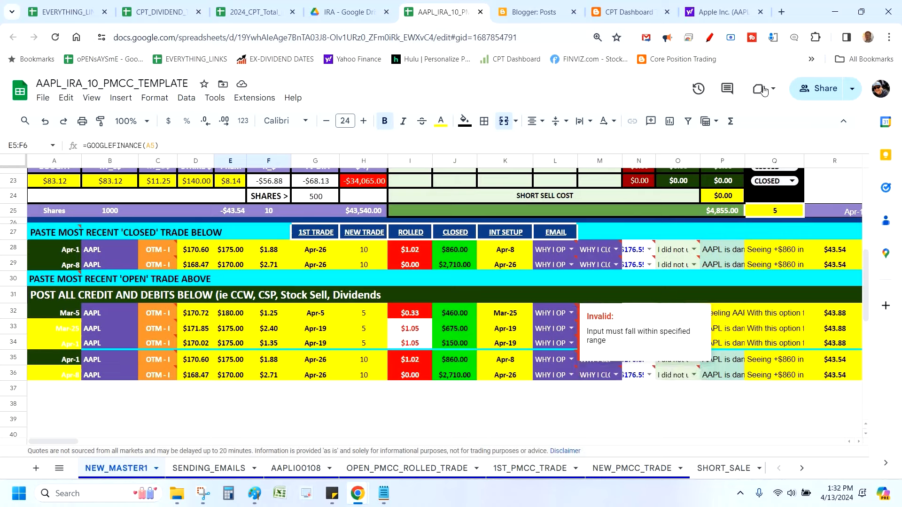
click(709, 37)
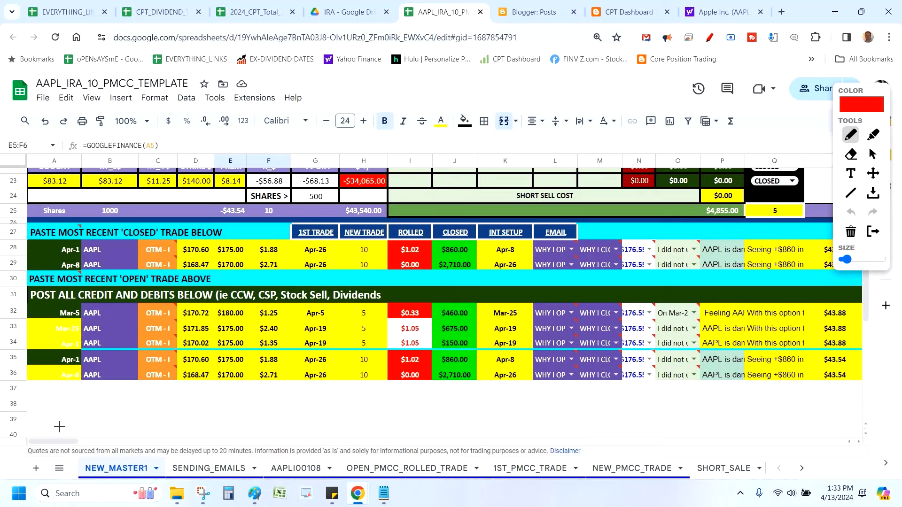
drag(65, 390, 59, 427)
drag(195, 385, 178, 439)
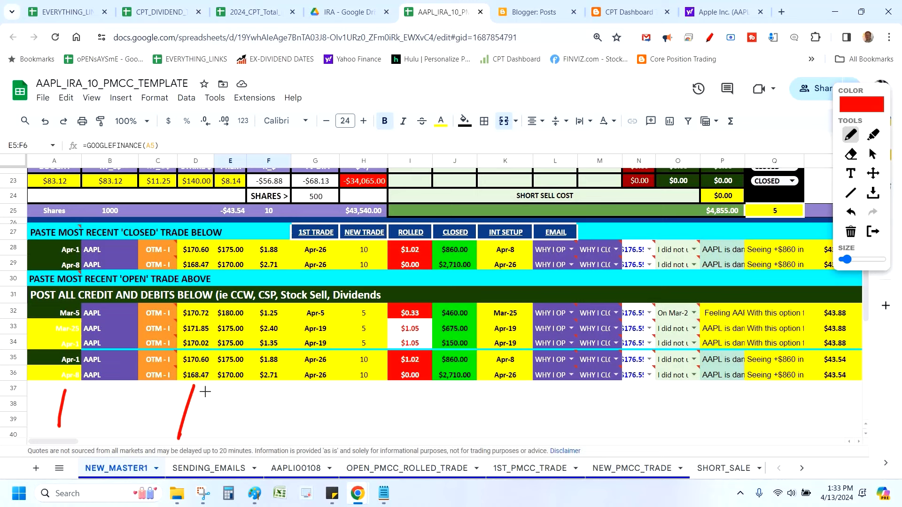
drag(205, 391, 290, 399)
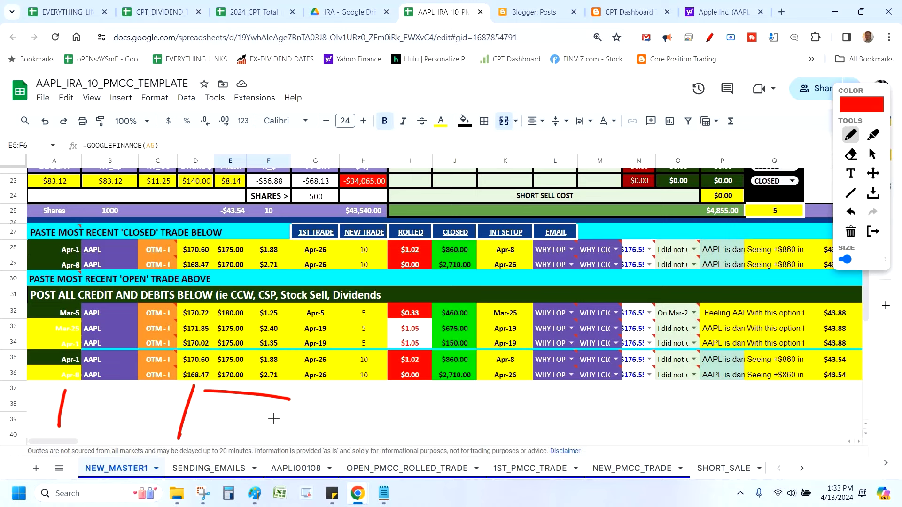
drag(270, 387, 274, 418)
drag(317, 388, 313, 422)
drag(430, 390, 479, 388)
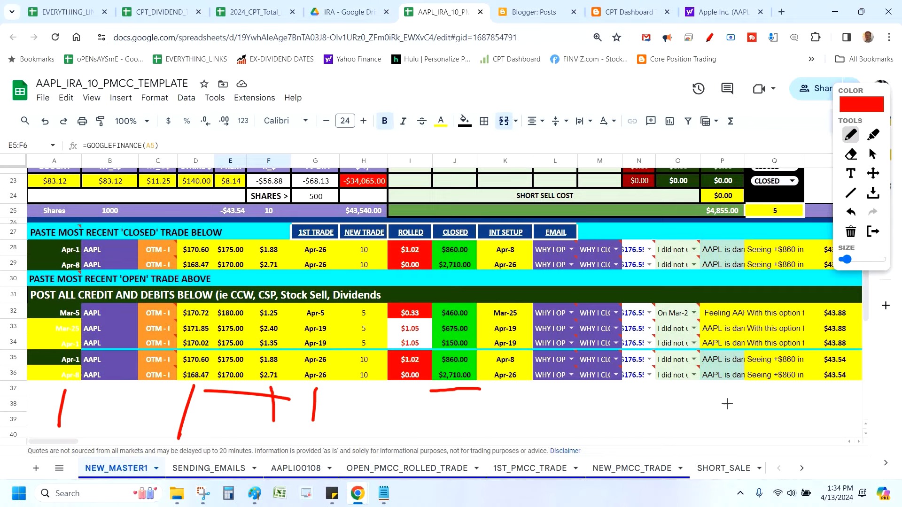
click(867, 237)
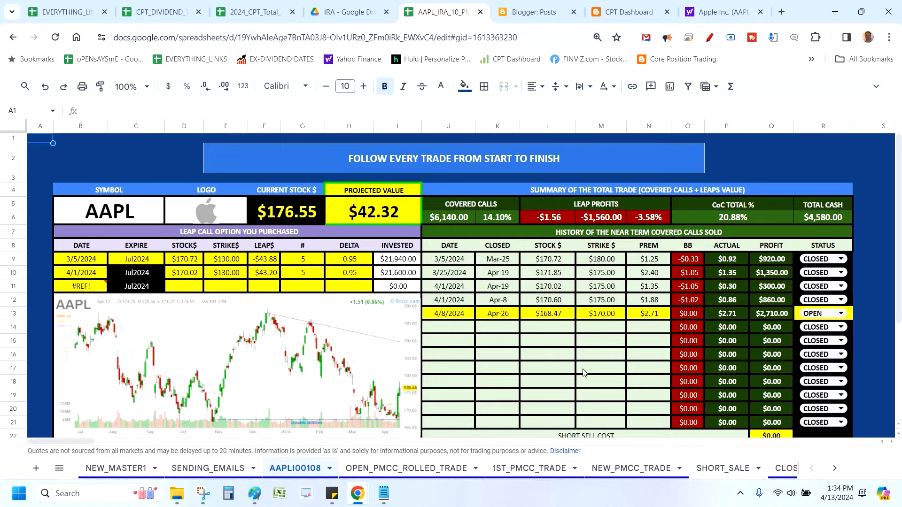
Step: On the AAPLI00108 sheet, draw red pen lines pointing to the first covered call's date and its profit
scroll(686, 347, down, 2)
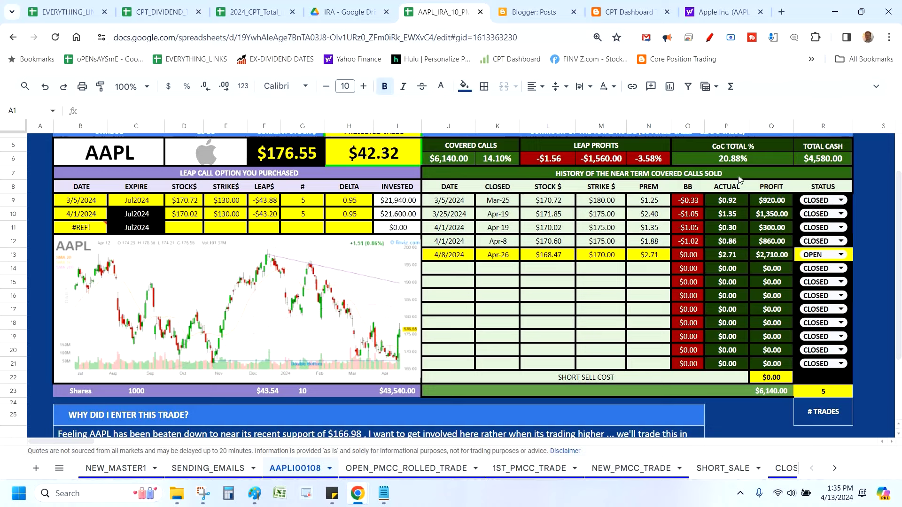
key(alt+shift+d)
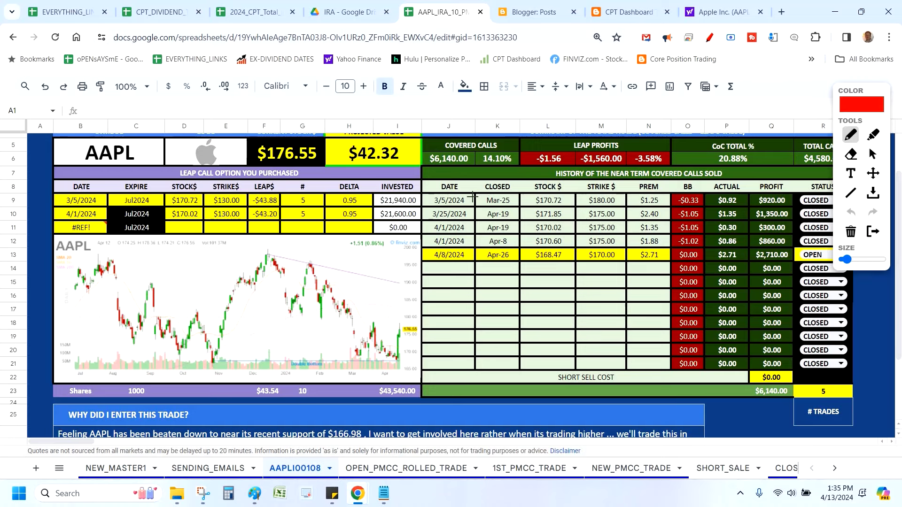
drag(573, 107, 472, 196)
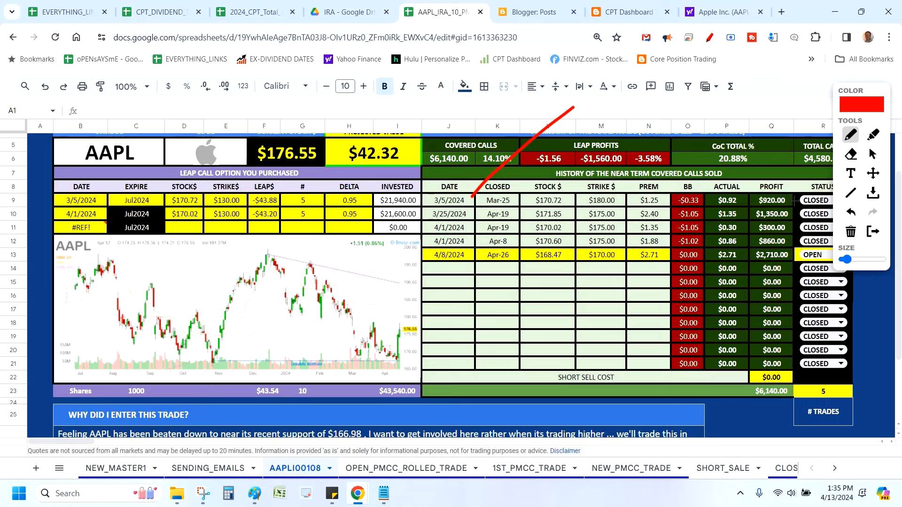
drag(828, 81, 789, 193)
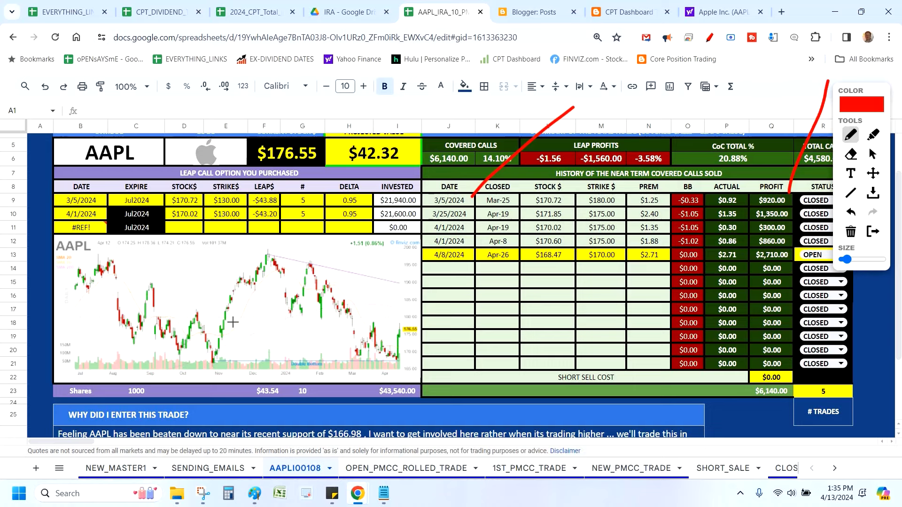
Step: Handwrite 270 in red over the AAPL price chart and 170 in the empty covered call rows
click(314, 335)
mouse_move(228, 280)
mouse_down()
mouse_move(271, 301)
mouse_move(273, 341)
mouse_up()
mouse_move(320, 280)
mouse_down()
mouse_move(376, 276)
mouse_move(355, 314)
mouse_up()
mouse_move(404, 273)
mouse_down()
mouse_move(392, 295)
mouse_move(384, 245)
mouse_up()
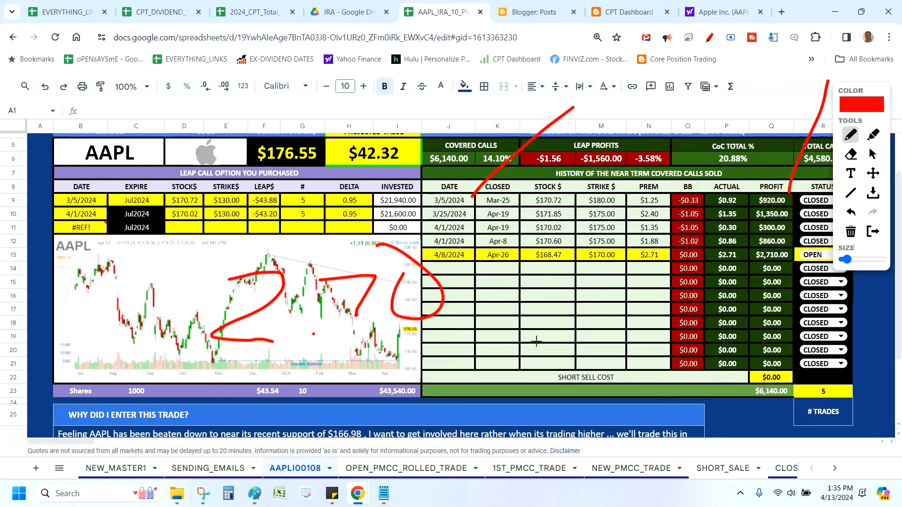
drag(517, 317, 521, 368)
drag(541, 331, 550, 363)
drag(593, 316, 582, 324)
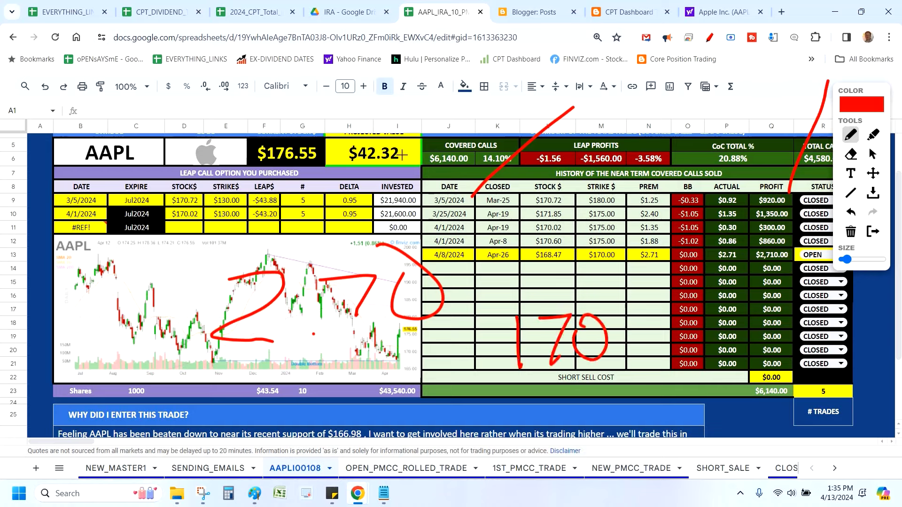
Step: Draw a red zigzag price path across the LEAP purchase table, add an upward arrow under the handwritten 270 and circle that number
drag(200, 141, 157, 252)
mouse_move(207, 111)
mouse_down()
mouse_move(402, 153)
mouse_move(590, 114)
mouse_up()
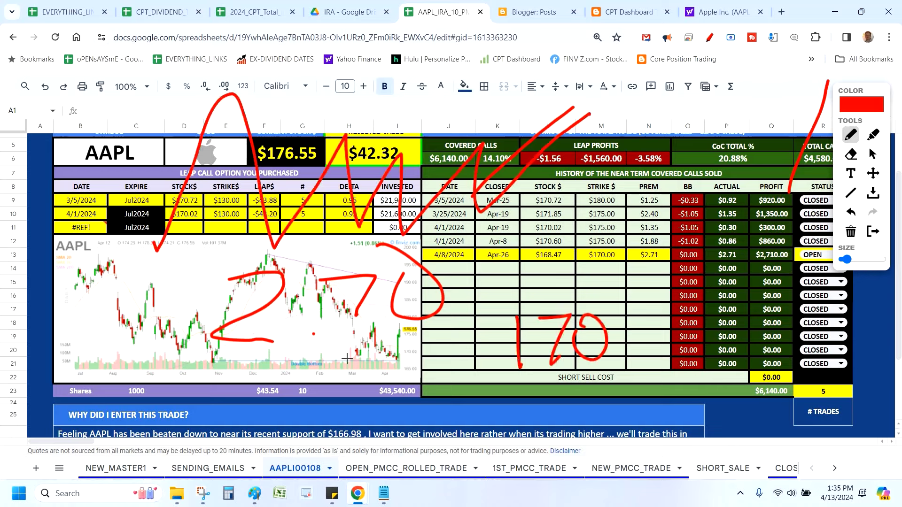
drag(333, 342, 328, 420)
mouse_move(321, 356)
mouse_down()
mouse_move(335, 330)
mouse_move(359, 353)
mouse_up()
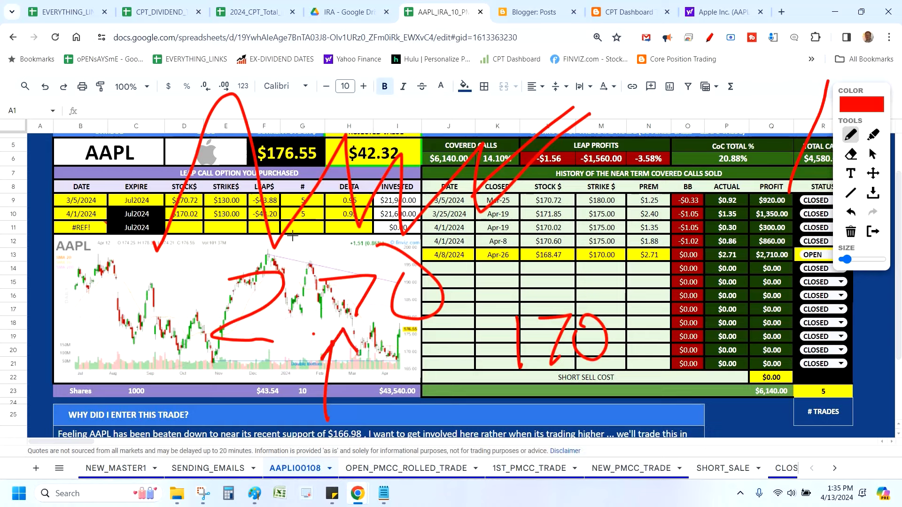
mouse_move(476, 296)
mouse_down()
mouse_move(223, 325)
mouse_move(316, 230)
mouse_move(225, 324)
mouse_up()
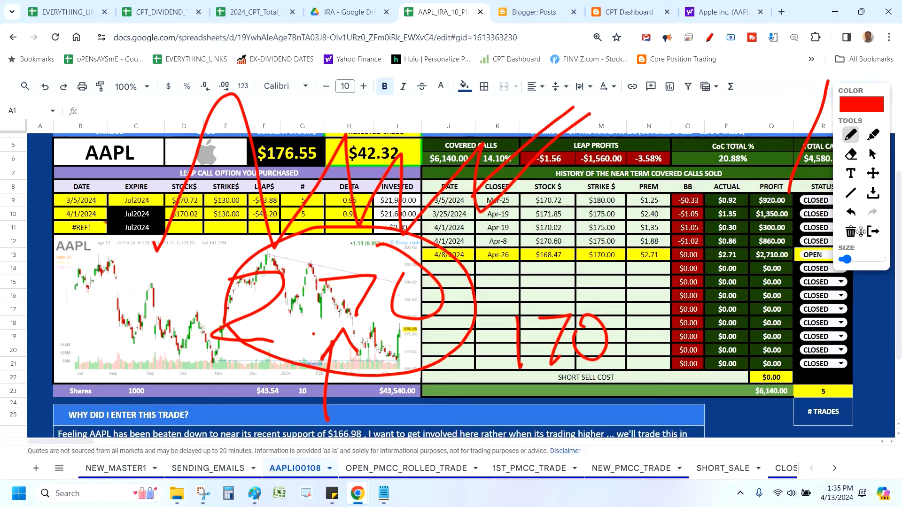
Step: Replace the red marks with a circle around the covered call premiums and profits, an underline below the open Apr-26 trade and pointer strokes
click(882, 237)
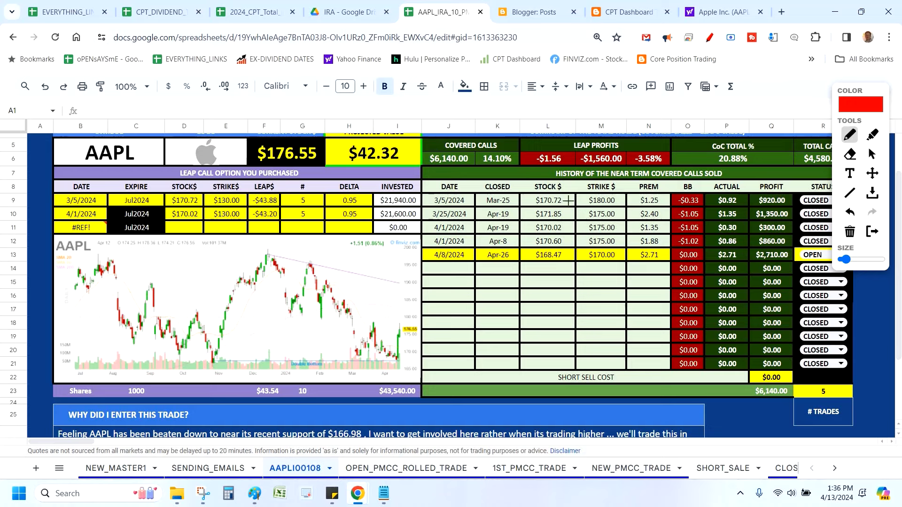
mouse_move(561, 174)
mouse_down()
mouse_move(564, 188)
mouse_move(709, 287)
mouse_move(775, 188)
mouse_move(542, 169)
mouse_up()
drag(649, 268, 631, 378)
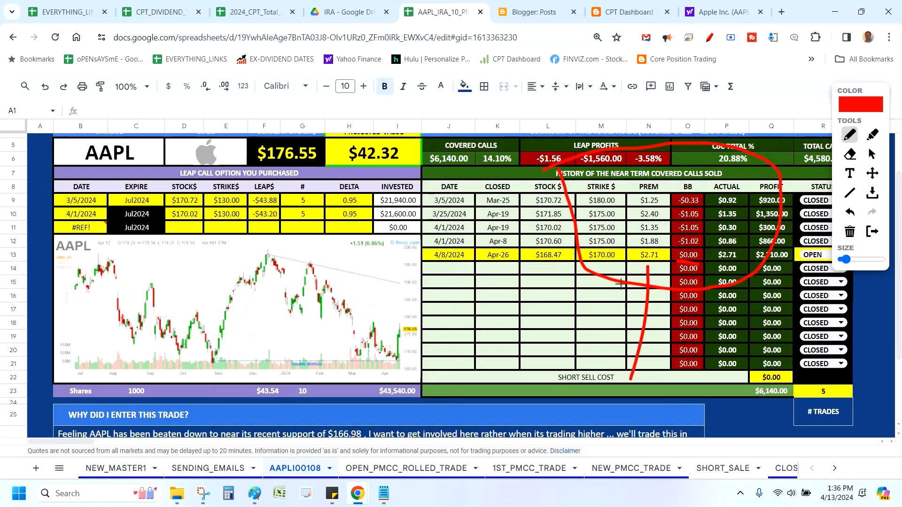
drag(447, 277, 623, 284)
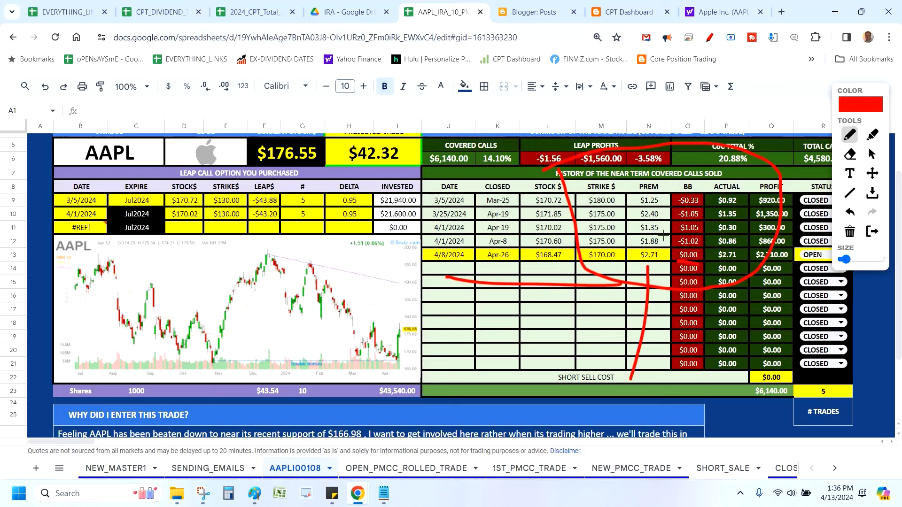
drag(685, 170, 662, 236)
drag(747, 131, 699, 237)
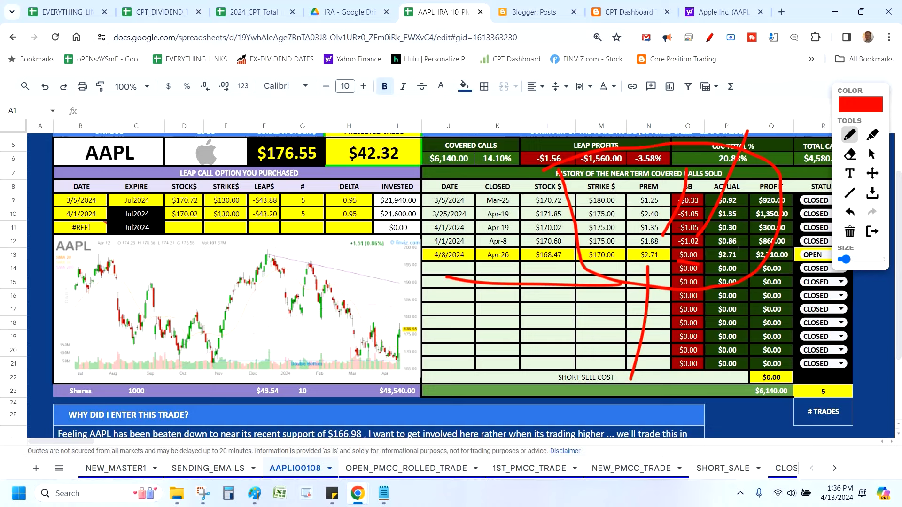
Step: Clear the red marks and draw pen strokes at the closed covered calls' profits and below the open trade's profit
click(850, 231)
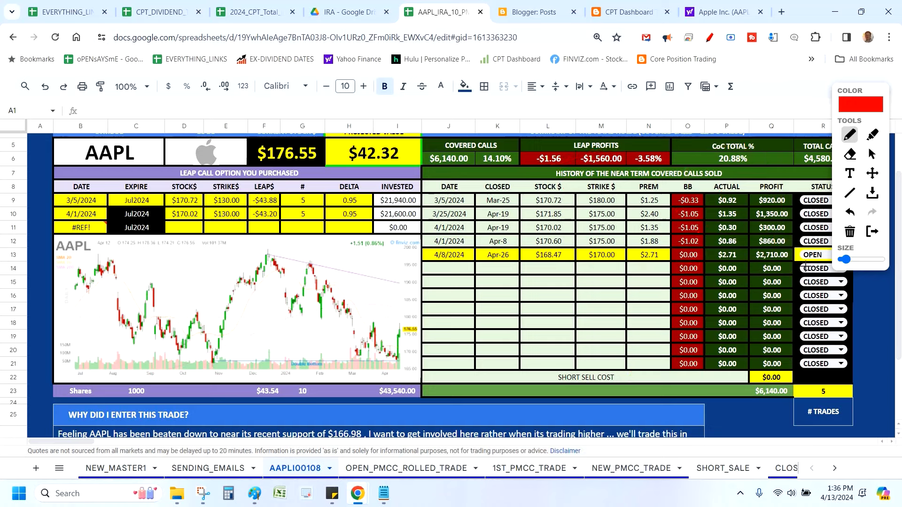
drag(813, 258, 753, 251)
key(ctrl+z)
drag(809, 146, 791, 195)
drag(830, 156, 793, 212)
drag(833, 189, 783, 243)
drag(764, 272, 739, 334)
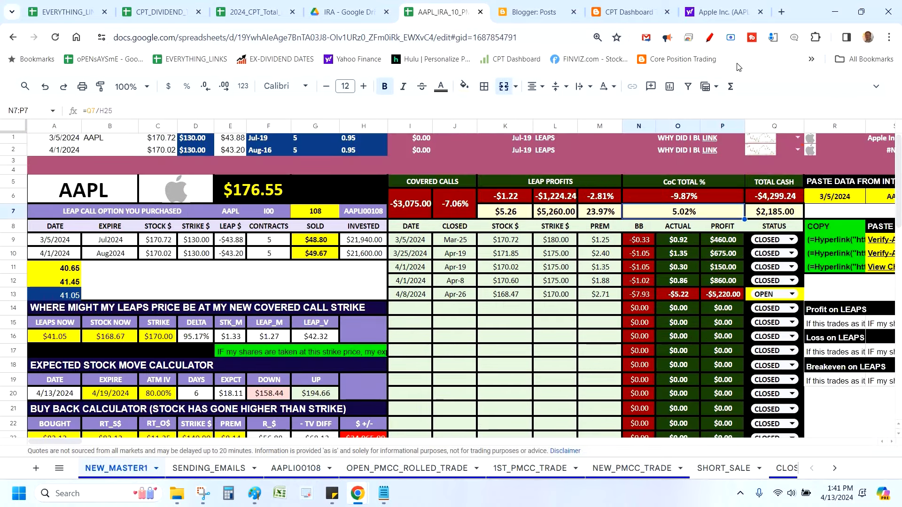
Step: Thicken the red pen and draw a large diagonal arrow on the NEW_MASTER1 sheet from the LEAP profits down to the PROFIT column
click(709, 42)
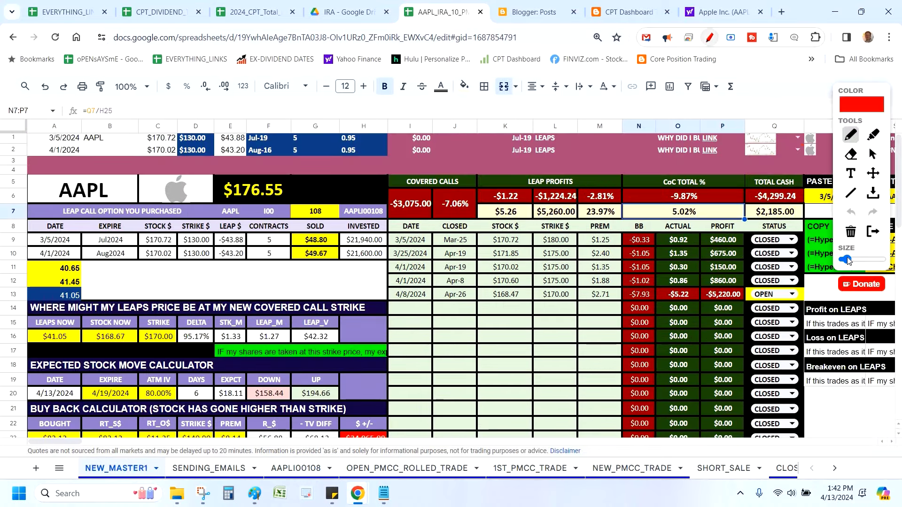
click(862, 260)
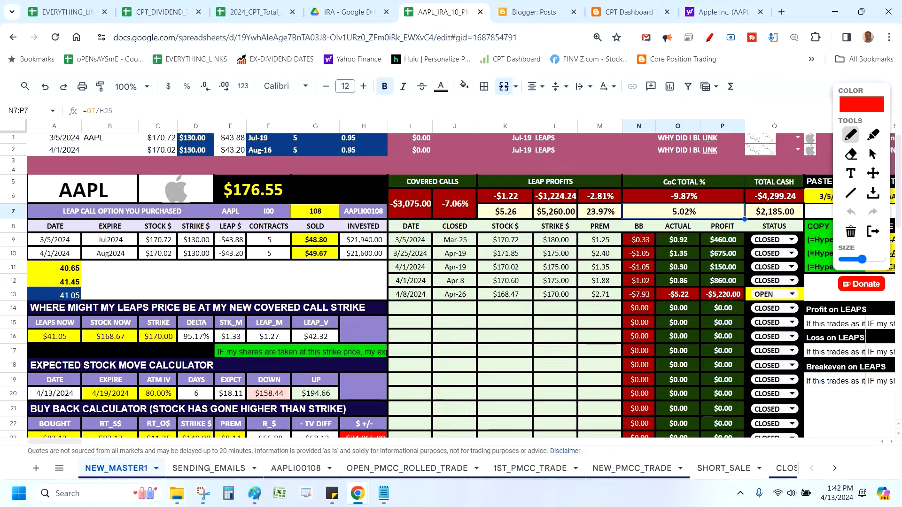
drag(395, 89, 702, 439)
drag(560, 383, 700, 444)
drag(677, 327, 705, 440)
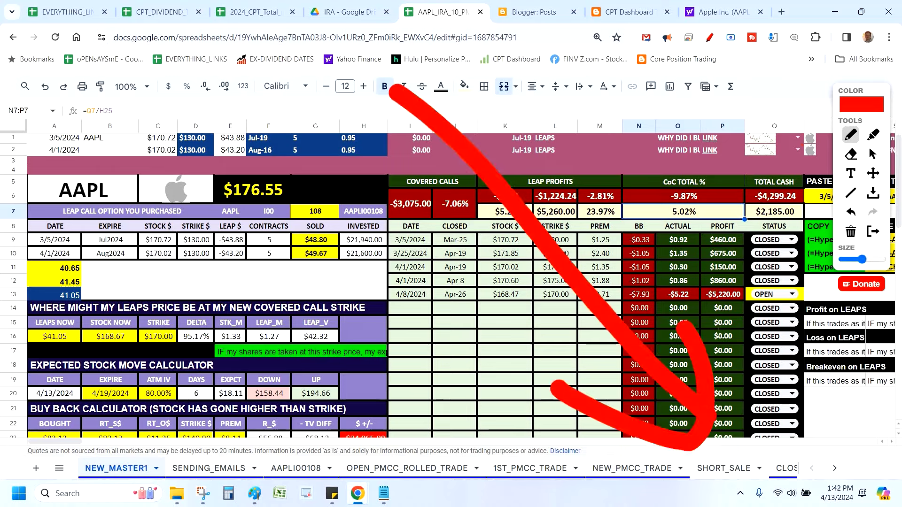
Step: Circle the CoC TOTAL % values in thick red pen and handwrite 100 over the AAPL header and LEAP purchase table
drag(632, 188, 651, 217)
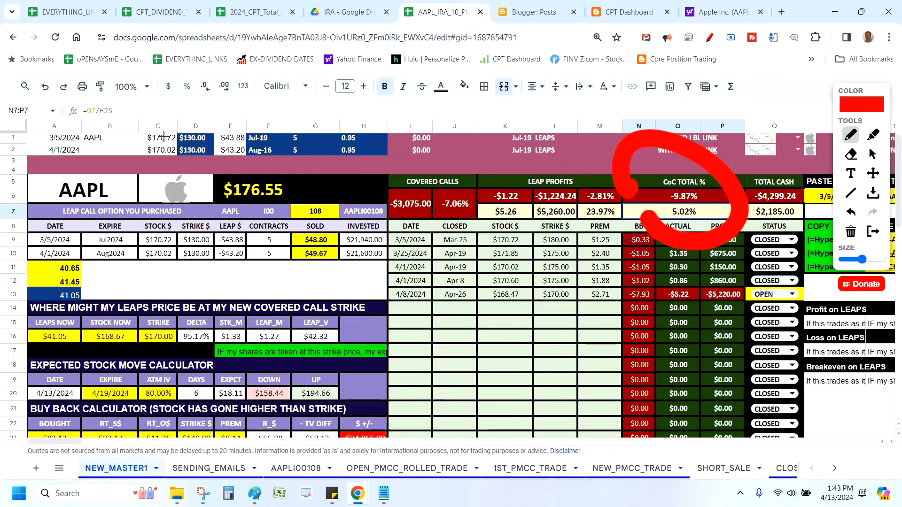
drag(168, 132, 120, 295)
drag(257, 181, 257, 253)
mouse_move(300, 159)
mouse_down()
mouse_move(211, 157)
mouse_move(303, 164)
mouse_up()
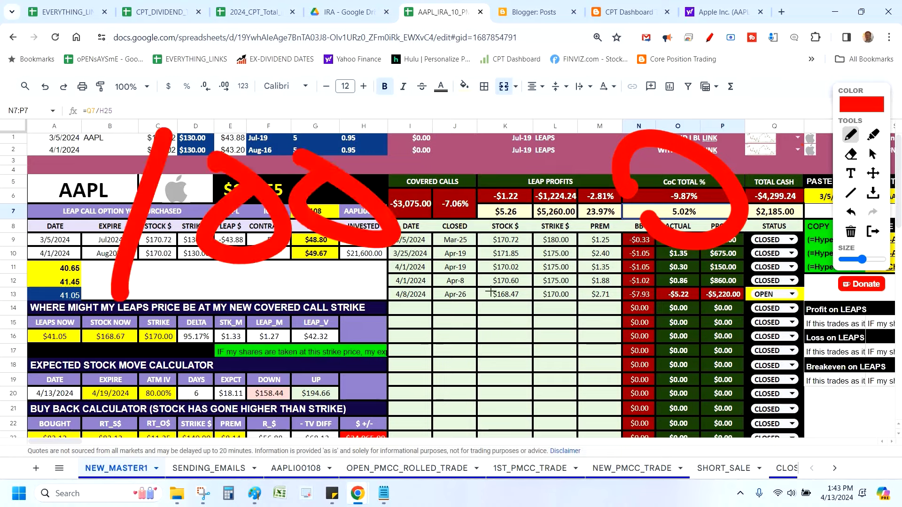
Step: Handwrite a large red 105 over the covered call rows and a 30 over the LEAPS price and expected move calculators
mouse_move(452, 276)
mouse_down()
mouse_move(426, 323)
mouse_move(422, 351)
mouse_up()
drag(534, 294, 462, 278)
mouse_move(623, 242)
mouse_down()
mouse_move(535, 277)
mouse_move(514, 345)
mouse_up()
mouse_move(249, 347)
mouse_down()
mouse_move(331, 354)
mouse_move(282, 404)
mouse_up()
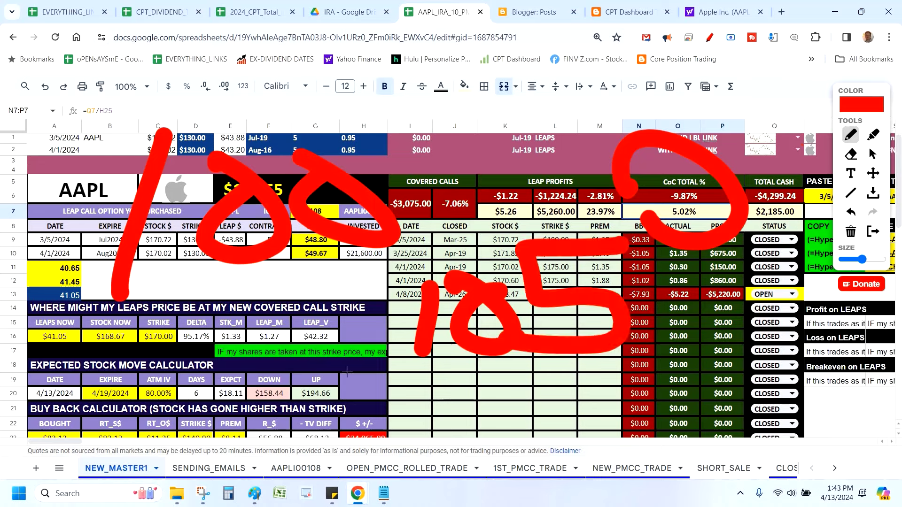
drag(376, 345, 350, 362)
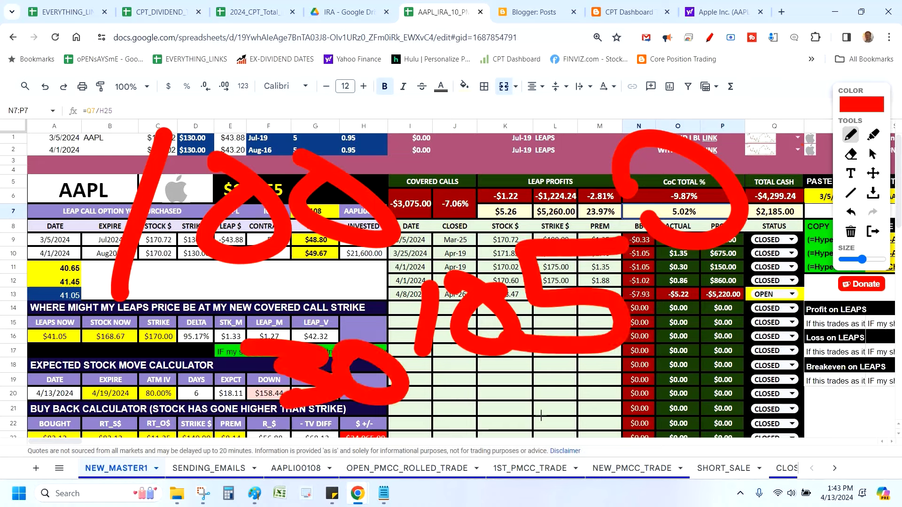
Step: Draw a curve from the 105 to a handwritten 5, an arrow back to the 100, and circles around the 30 and 5
mouse_move(423, 376)
mouse_down()
mouse_move(554, 415)
mouse_move(686, 364)
mouse_up()
mouse_move(813, 301)
mouse_down()
mouse_move(799, 305)
mouse_move(816, 359)
mouse_up()
mouse_move(662, 106)
mouse_down()
mouse_move(392, 148)
mouse_move(368, 183)
mouse_up()
drag(423, 92, 552, 186)
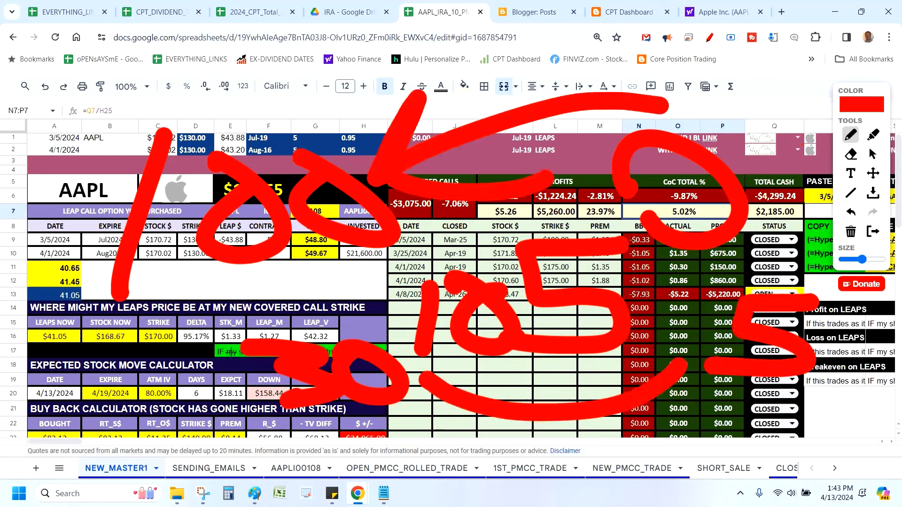
drag(186, 349, 160, 352)
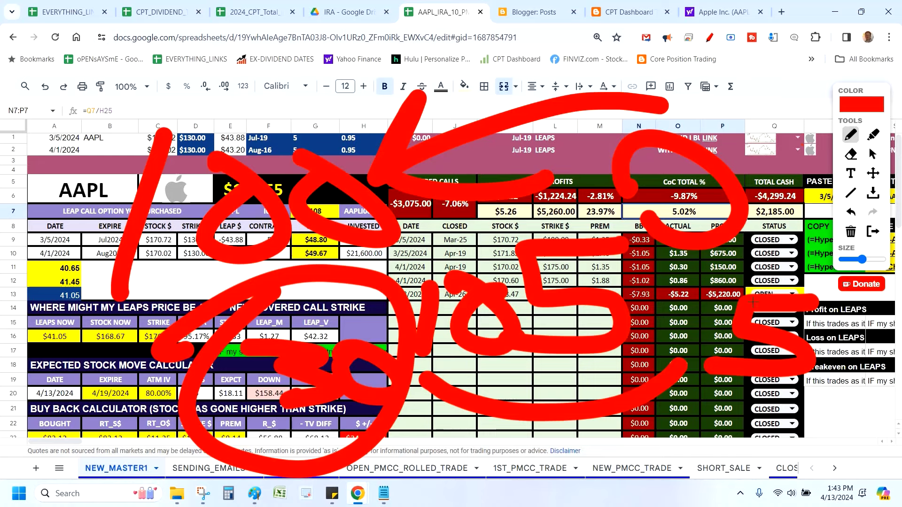
drag(700, 371, 719, 390)
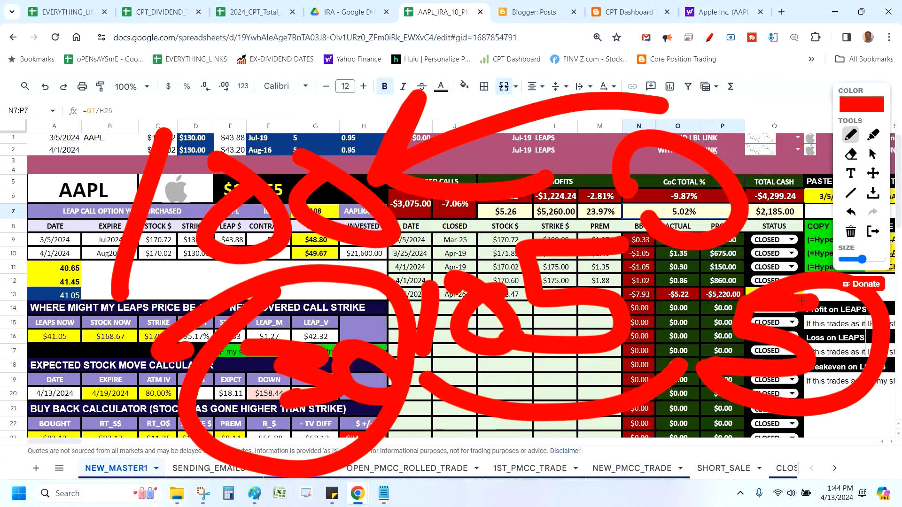
Step: Clear the red marks and draw a downward arrow over the LEAP table, two circles across the header rows and an X below the open trade's profit
click(851, 231)
drag(167, 142, 123, 351)
mouse_move(288, 158)
mouse_down()
mouse_move(300, 148)
mouse_move(254, 151)
mouse_up()
drag(480, 123, 535, 121)
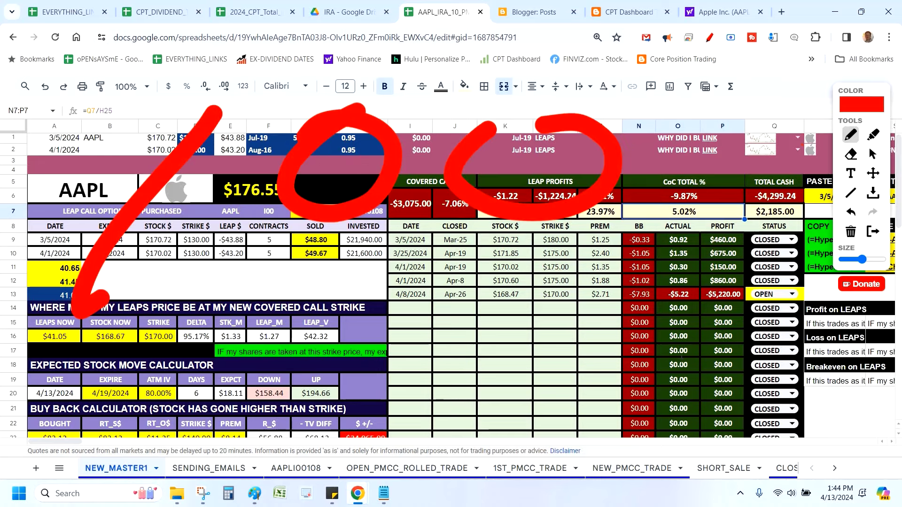
drag(627, 291, 739, 389)
drag(722, 287, 643, 381)
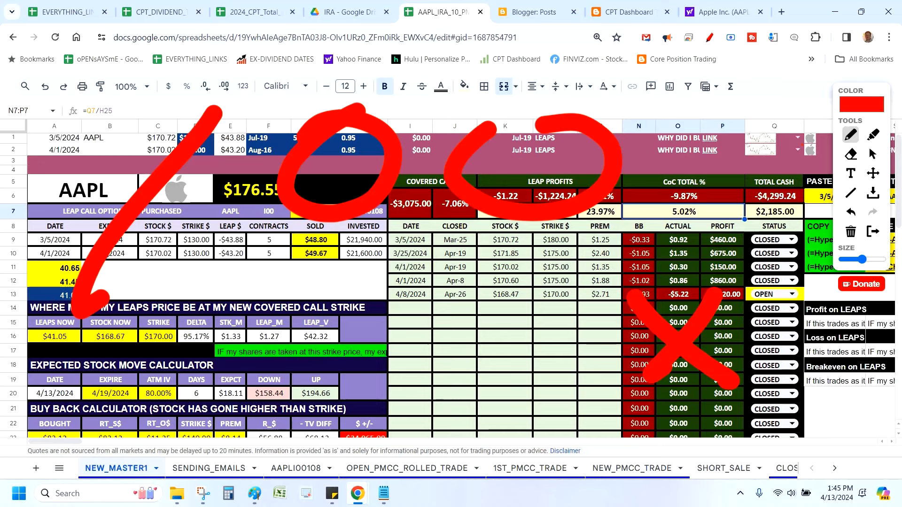
Step: Switch to the Dividend Tree image in Snipping Tool, maximized, and draw a red dollar sign beside it with a curved arrow over its title
key(super+shift+s)
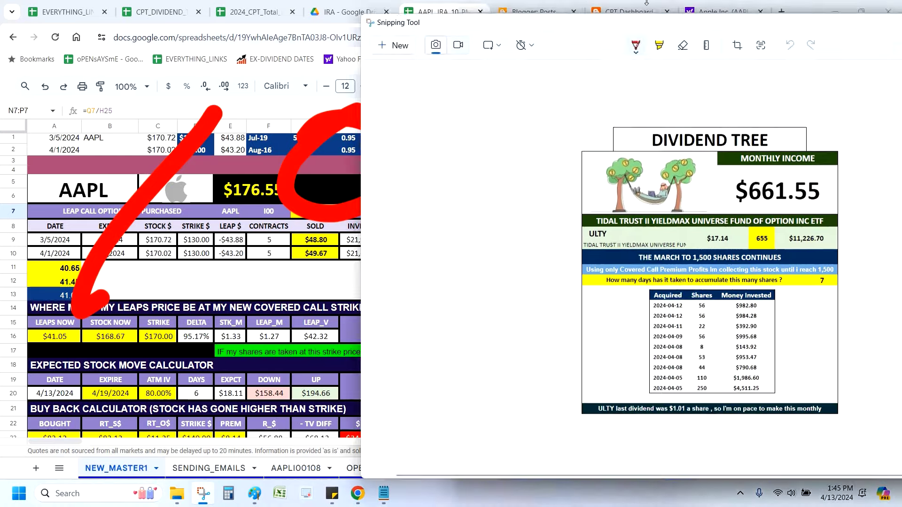
drag(646, 3, 372, 2)
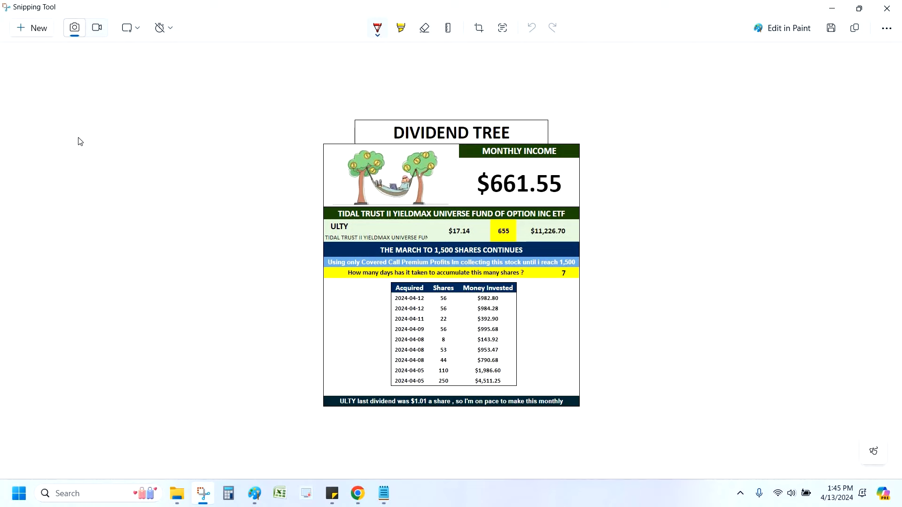
mouse_move(165, 118)
mouse_down()
mouse_move(77, 134)
mouse_move(162, 200)
mouse_up()
drag(167, 102, 170, 219)
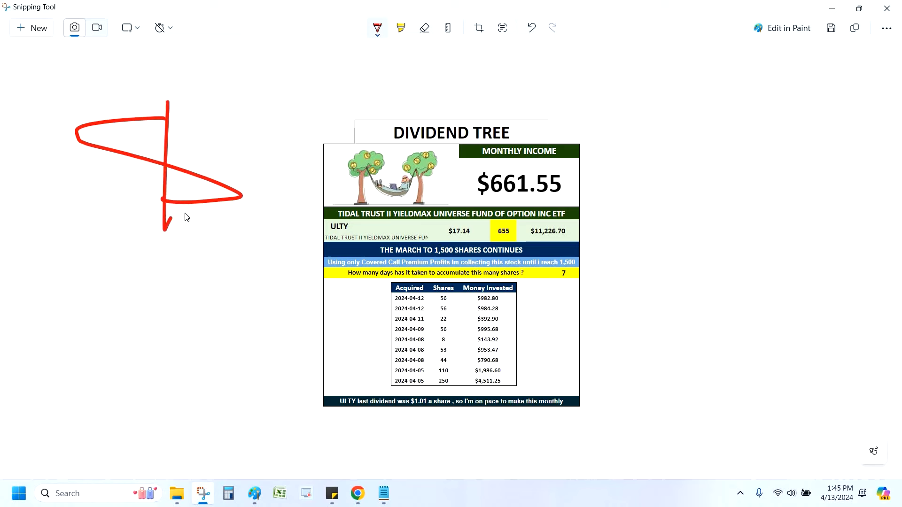
drag(200, 129, 182, 217)
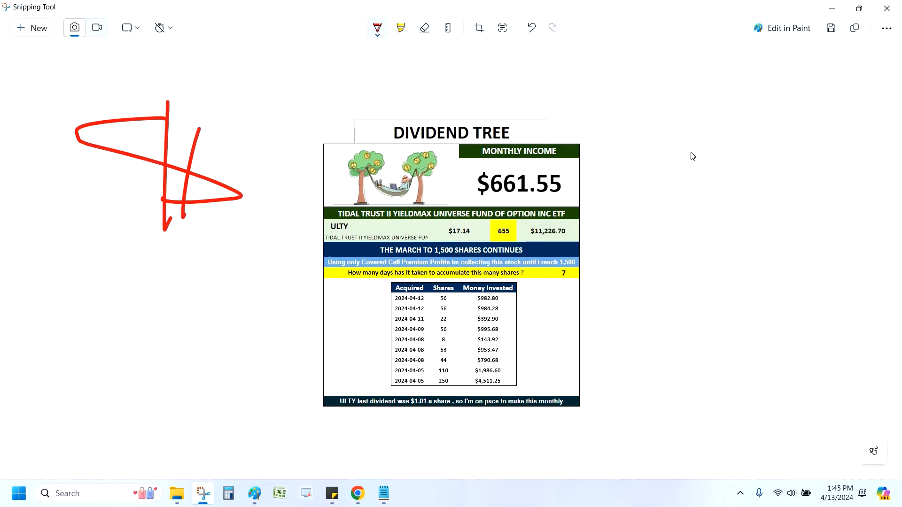
mouse_move(235, 153)
mouse_down()
mouse_move(690, 141)
mouse_move(643, 160)
mouse_move(614, 154)
mouse_up()
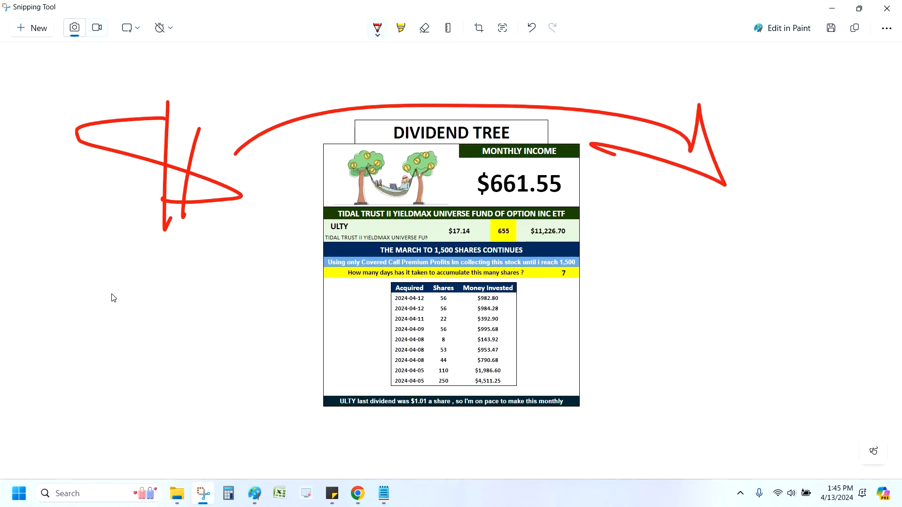
Step: Draw a smaller dollar sign below the first one and loop the red pen around the ULTY ticker
mouse_move(202, 282)
mouse_down()
mouse_move(101, 289)
mouse_move(138, 330)
mouse_up()
drag(165, 269, 150, 331)
drag(172, 292, 150, 332)
drag(201, 242, 184, 349)
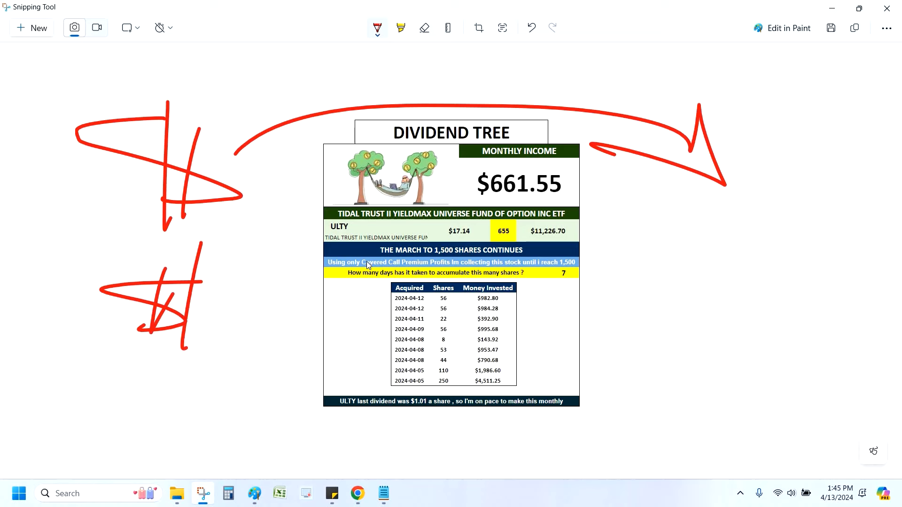
mouse_move(323, 241)
mouse_down()
mouse_move(371, 212)
mouse_move(279, 229)
mouse_up()
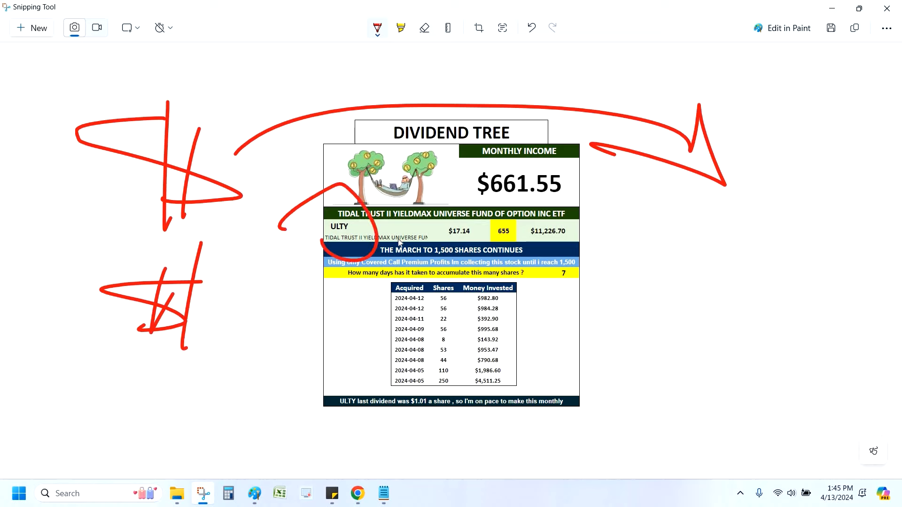